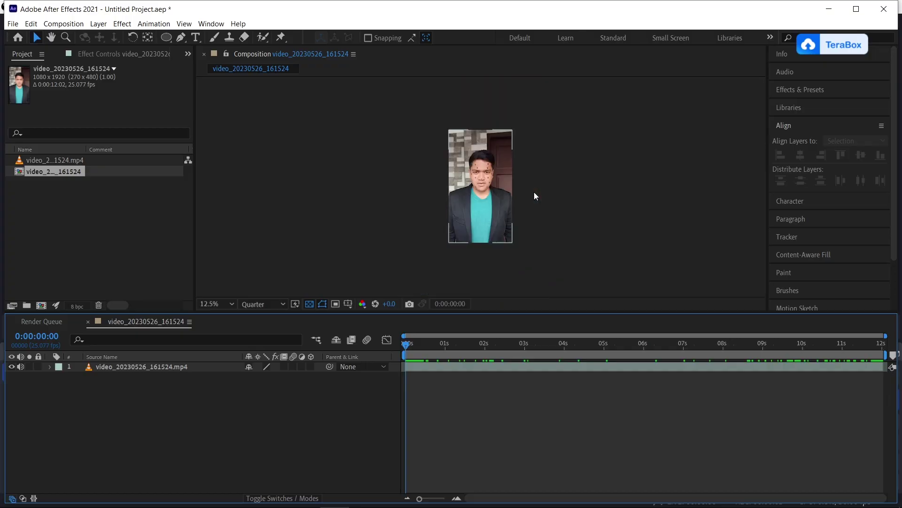
Step: Preview the footage, then stop playback and return to the start
key("period")
key("space")
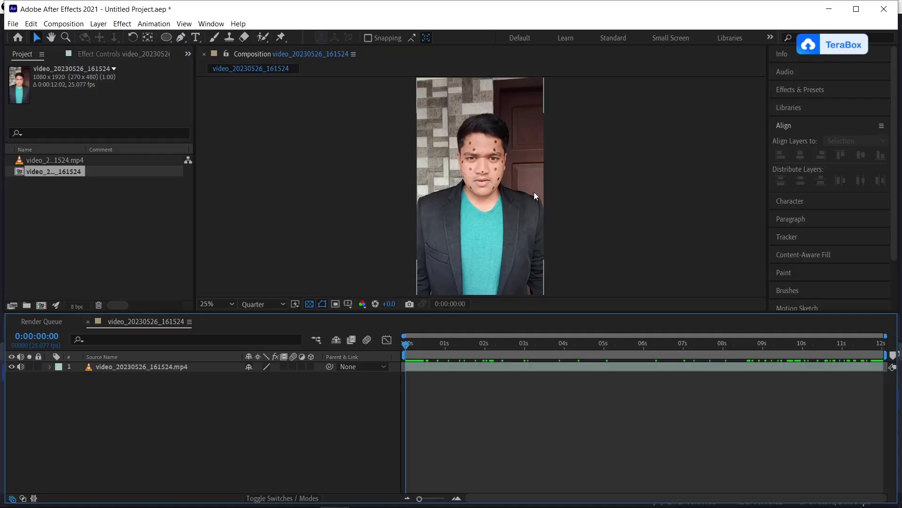
key("space")
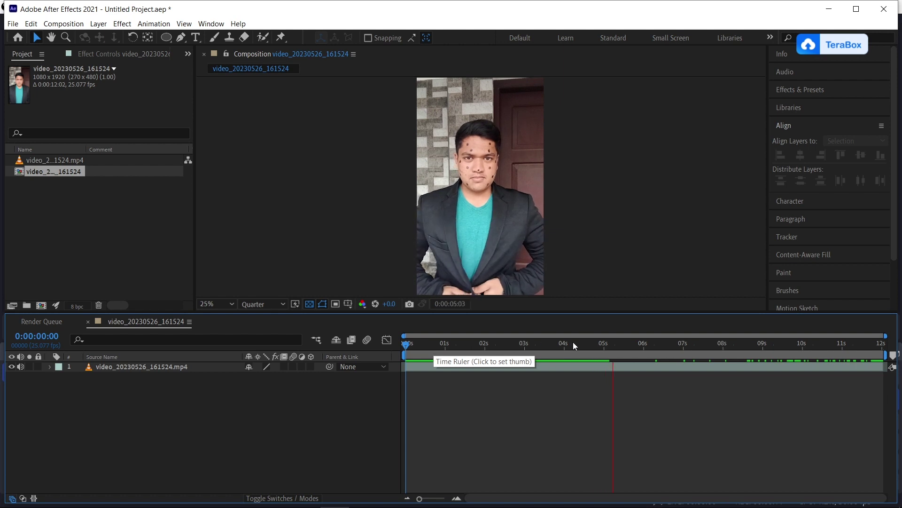
key("space")
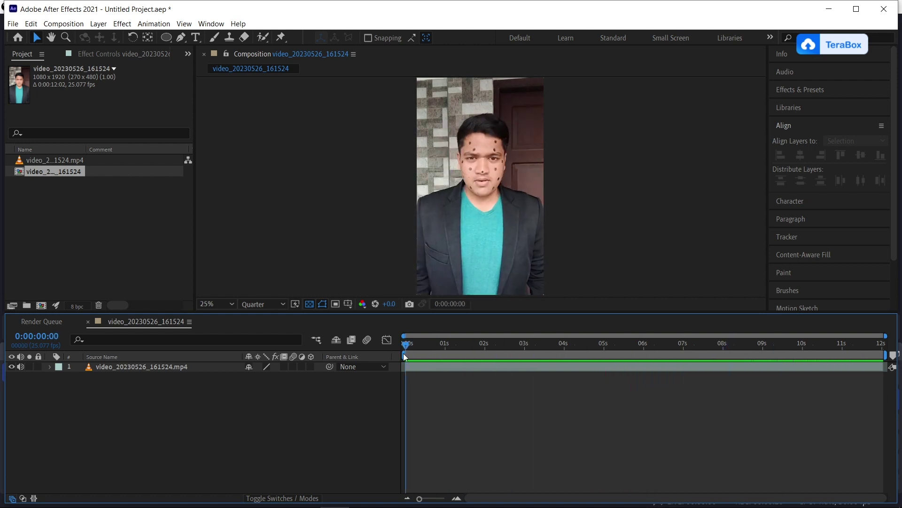
Step: Add a new black solid layer covering the video
right_click(178, 422)
mouse_move(310, 312)
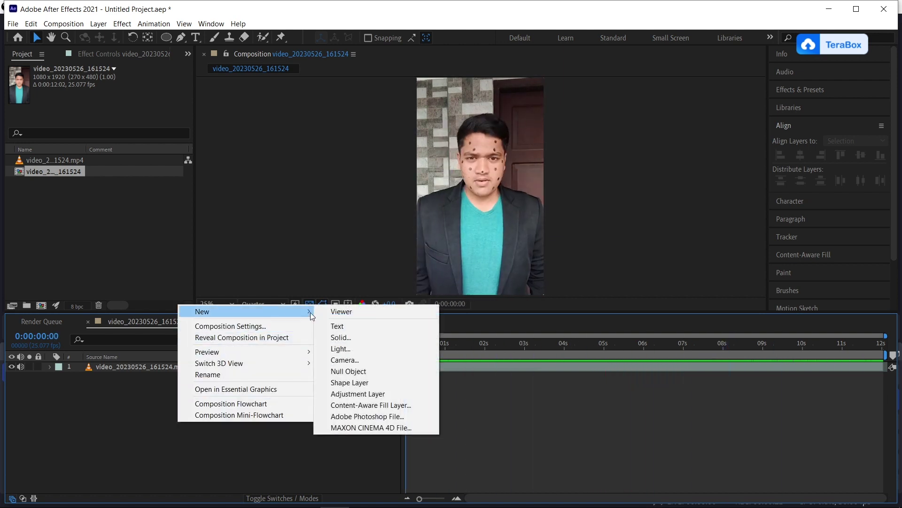
left_click(360, 335)
left_click(267, 378)
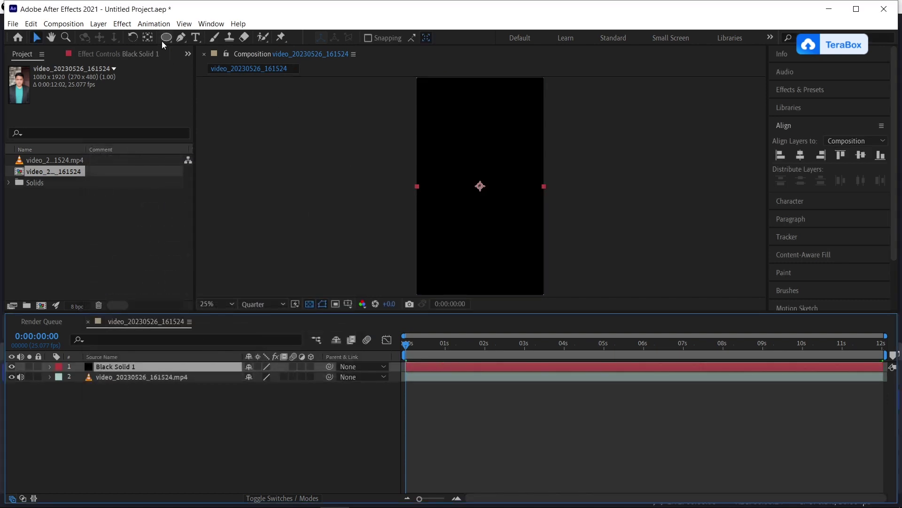
Step: Draw an ellipse mask over the face on the solid and set it to Inverted
left_click(166, 38)
left_click_drag(464, 155, 469, 164)
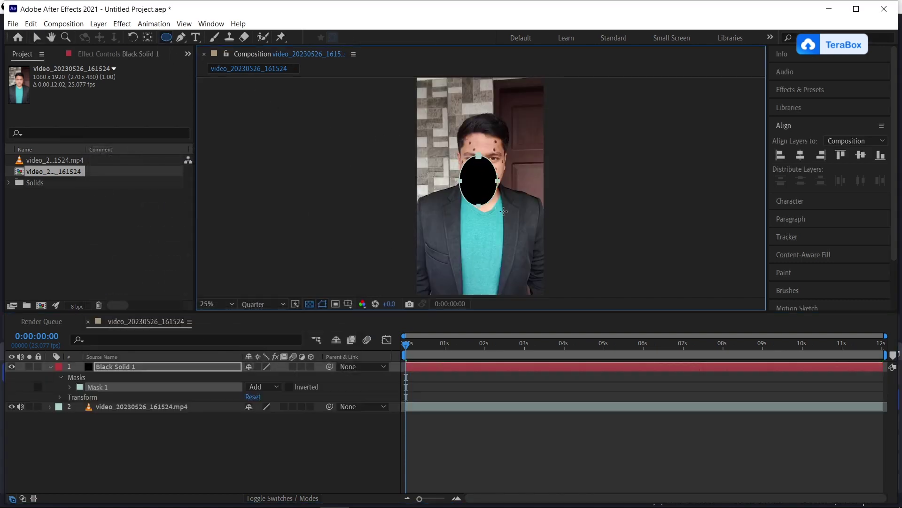
left_click_drag(503, 211, 484, 160)
key("v")
left_click(289, 386)
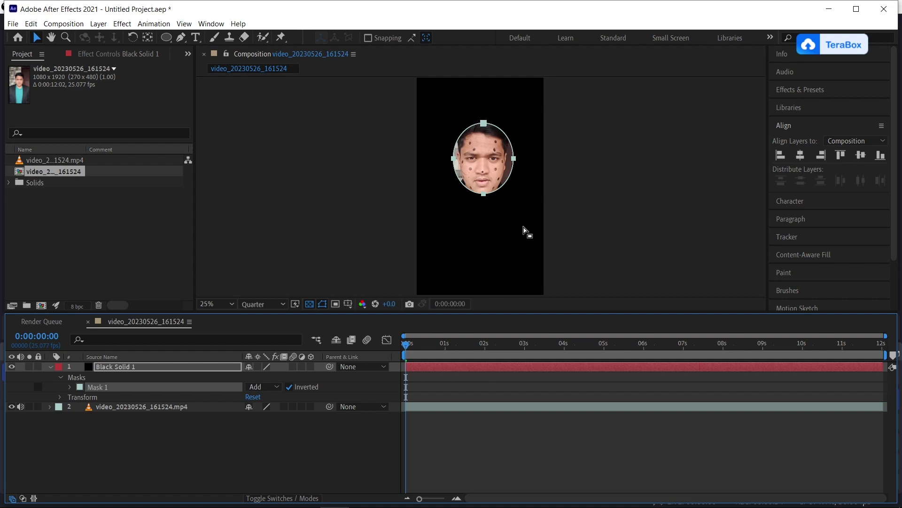
left_click_drag(509, 224, 470, 185)
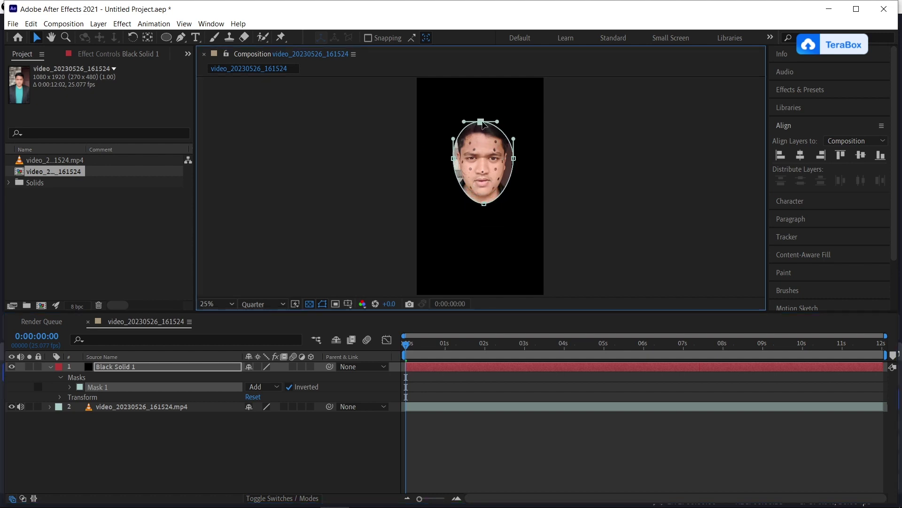
Step: Keyframe Mask 1's path, repositioning the oval over the face every few frames, then preview
key("alt+m")
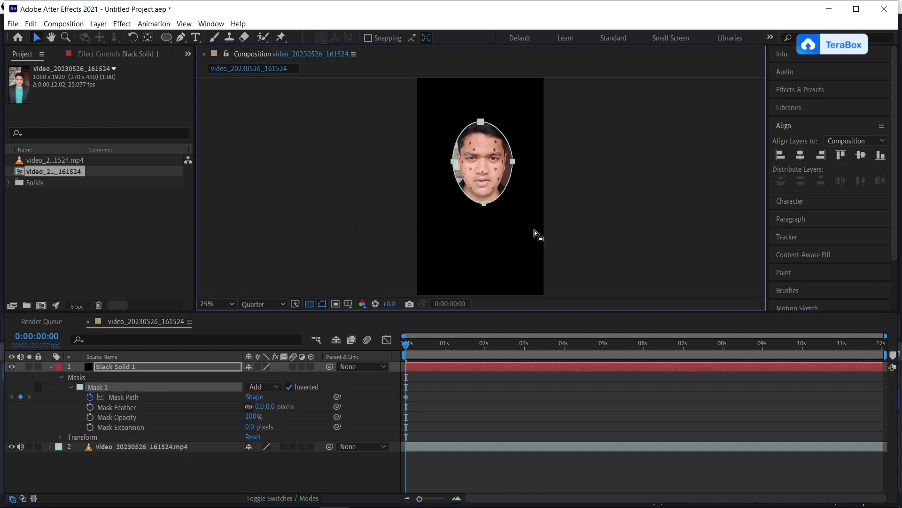
left_click(414, 347)
left_click_drag(485, 207, 504, 154)
key("shift+Page_Down")
key("shift+Page_Down")
key("shift+Page_Down")
key("Page_Down")
key("Page_Down")
left_click(492, 346)
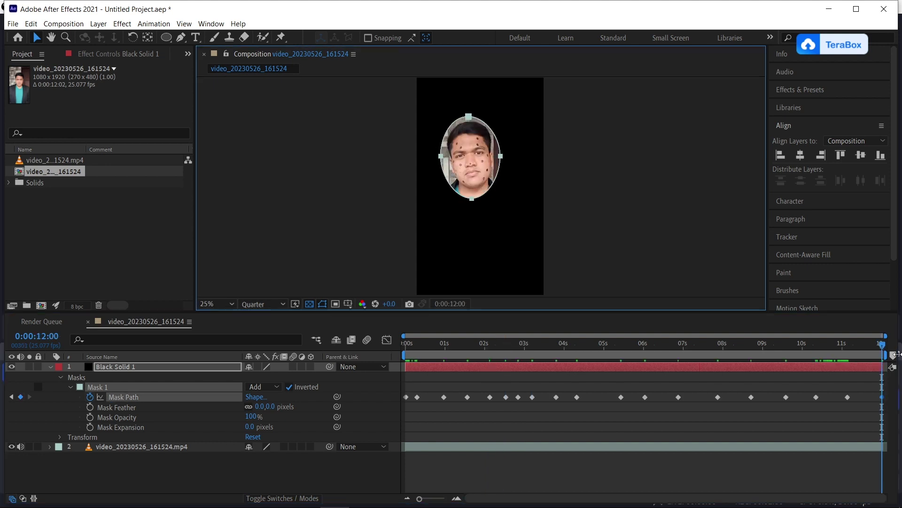
key("space")
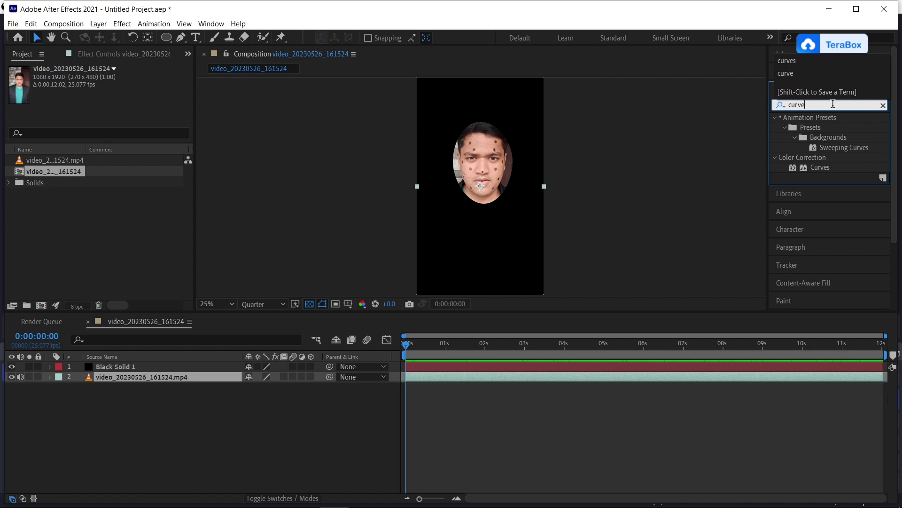
Step: Darken the video with a lowered Curves effect, then pre-compose both layers as 'Face Track'
left_click_drag(848, 170, 189, 385)
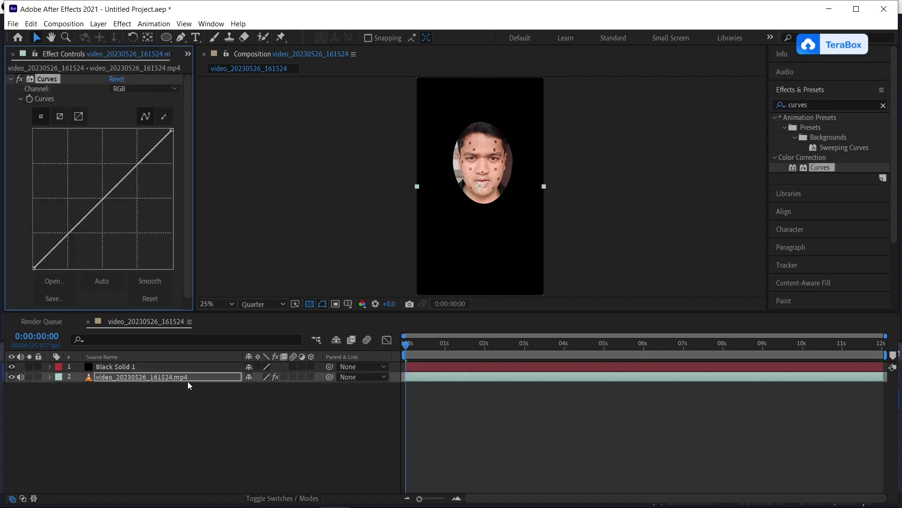
left_click_drag(102, 201, 114, 213)
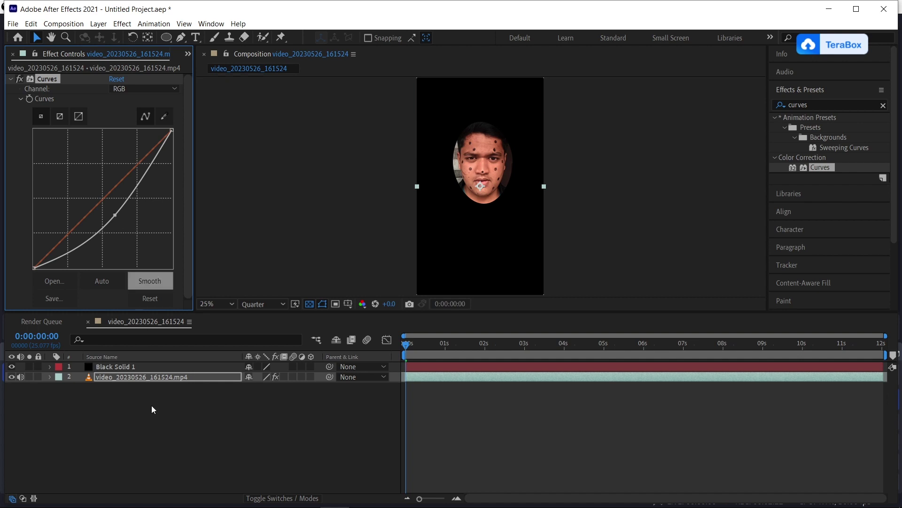
left_click(139, 365, "shift")
right_click(139, 365)
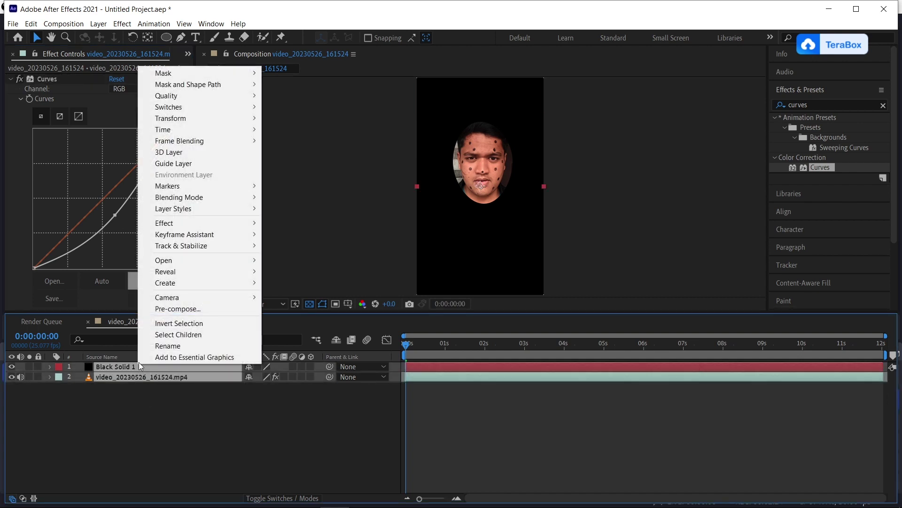
left_click(203, 309)
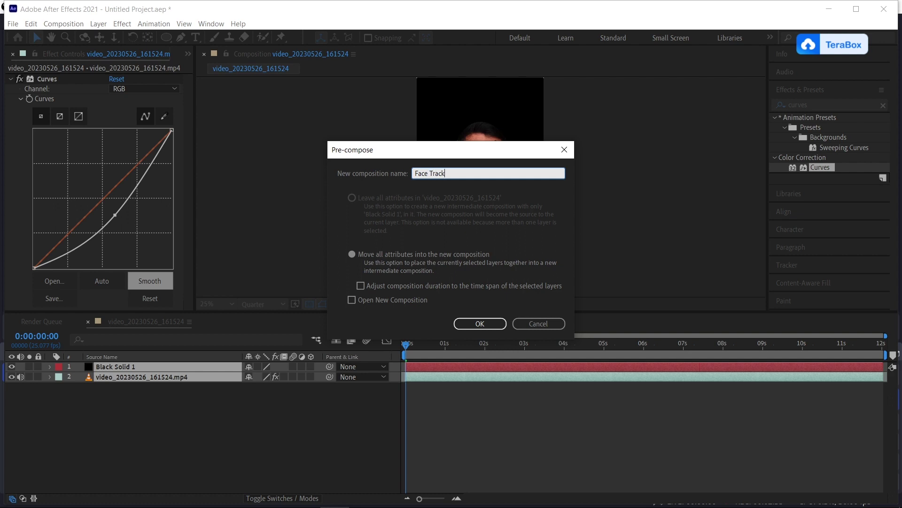
key("Return")
Step: Run Track Camera on the Face Track layer and scrub through to check the track points
left_click(813, 264)
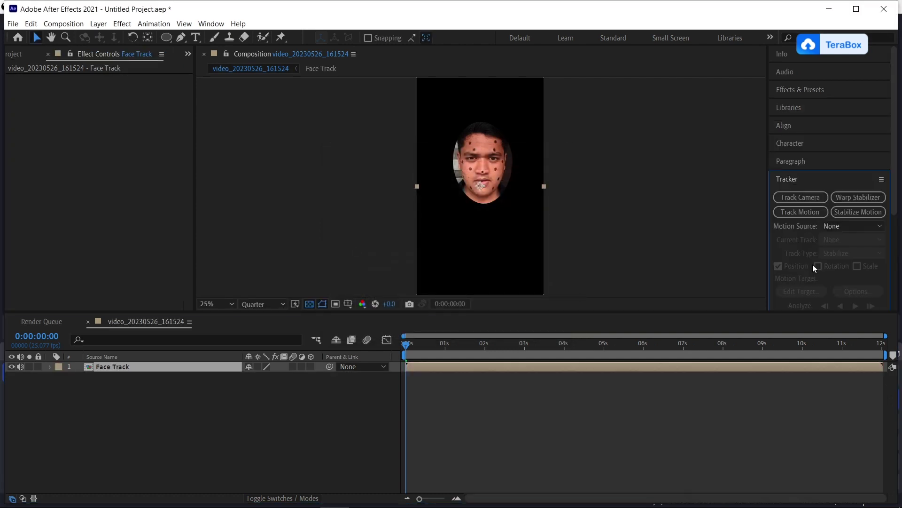
left_click(810, 195)
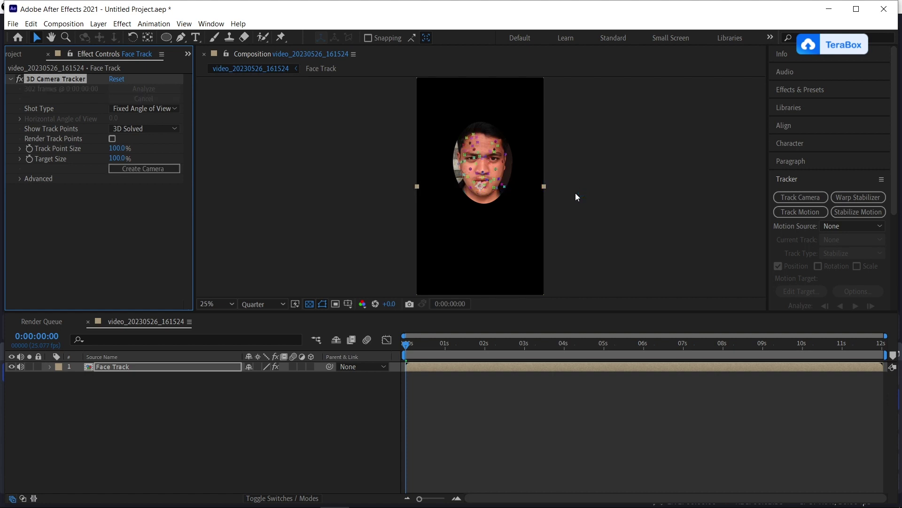
key("period")
key("period")
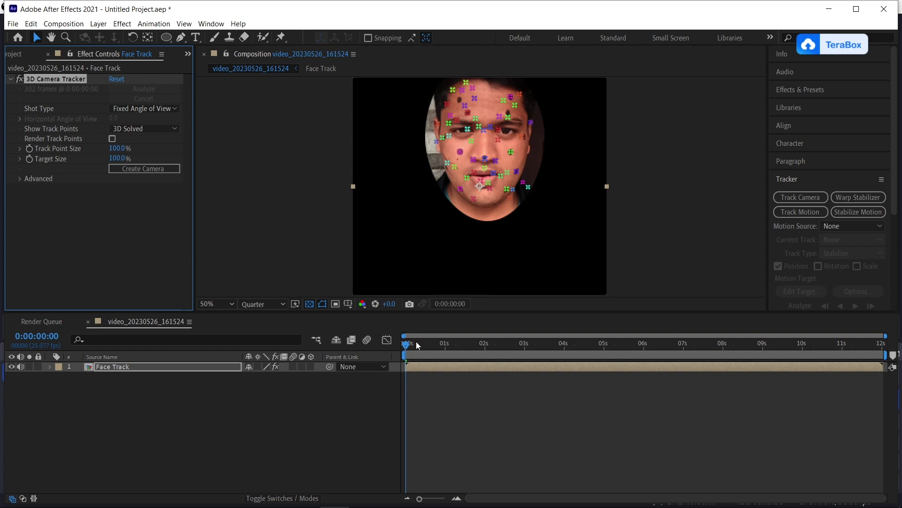
left_click_drag(416, 342, 159, 358)
Step: Inside the Face Track pre-comp, hide Black Solid 1, then return to the main composition
left_click(144, 366)
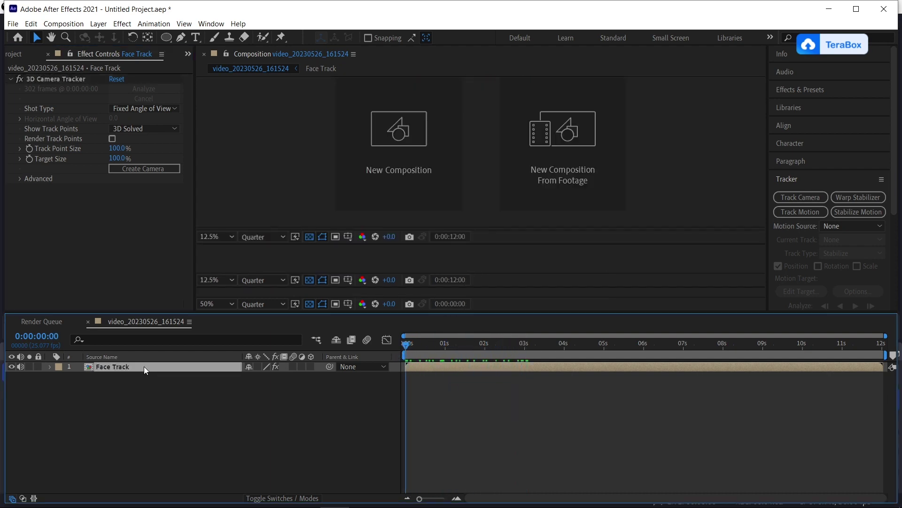
double_click(143, 366)
left_click(144, 366)
left_click(11, 367)
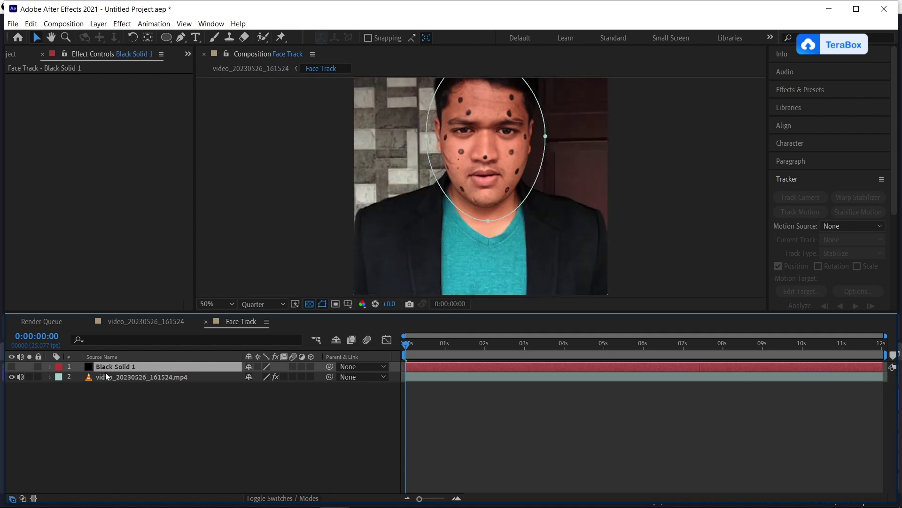
left_click(106, 376)
left_click(157, 323)
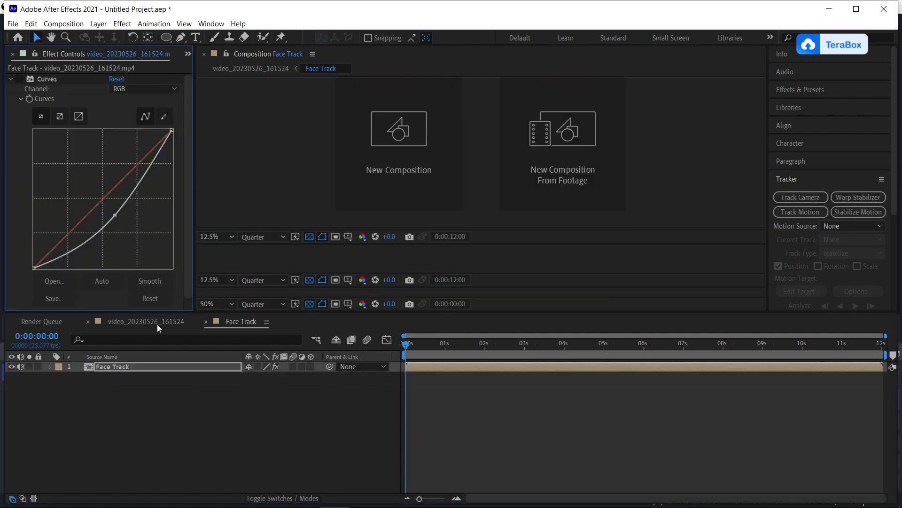
Step: Select the face track points and create Track Solid 1 with a 3D Tracker Camera, then play back
left_click_drag(465, 92, 513, 96)
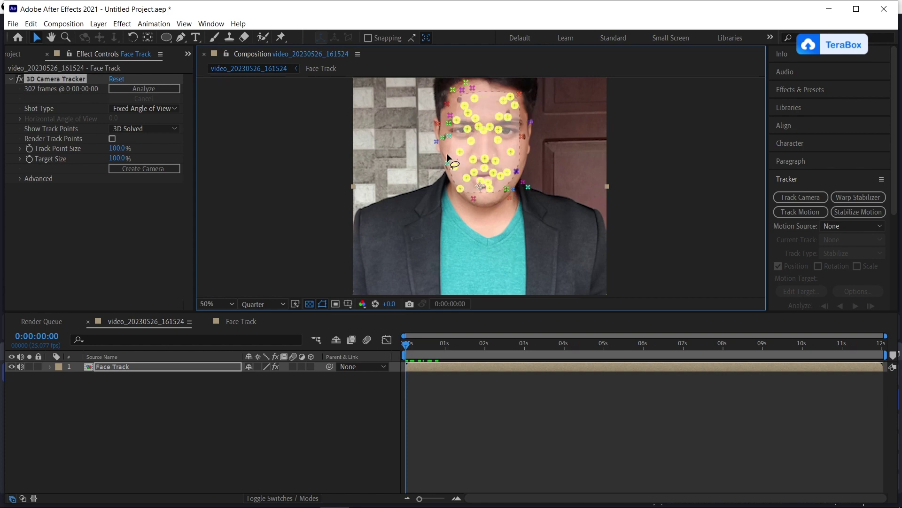
left_click_drag(448, 113, 473, 123)
right_click(480, 126)
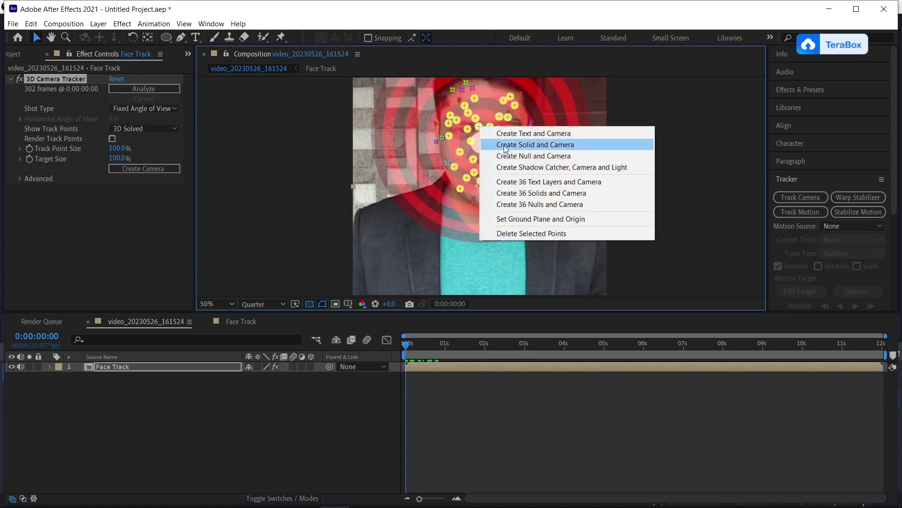
left_click(508, 142)
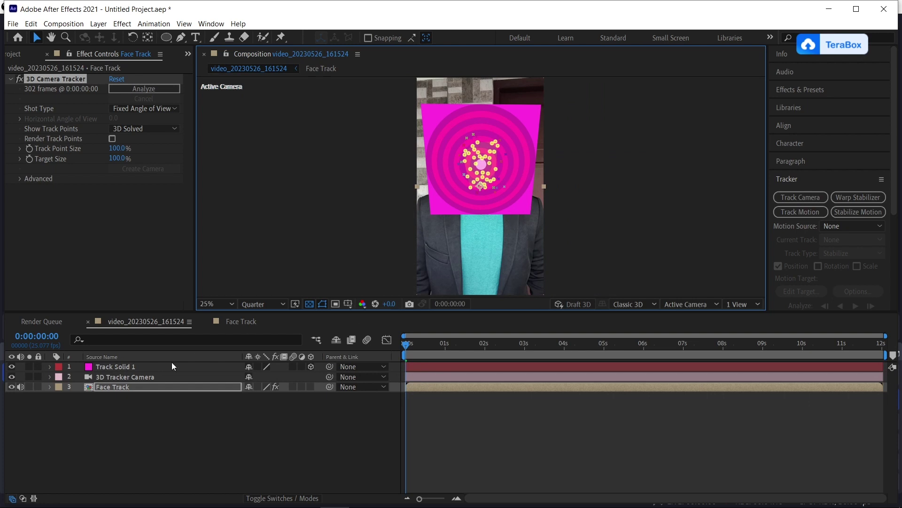
left_click(172, 367)
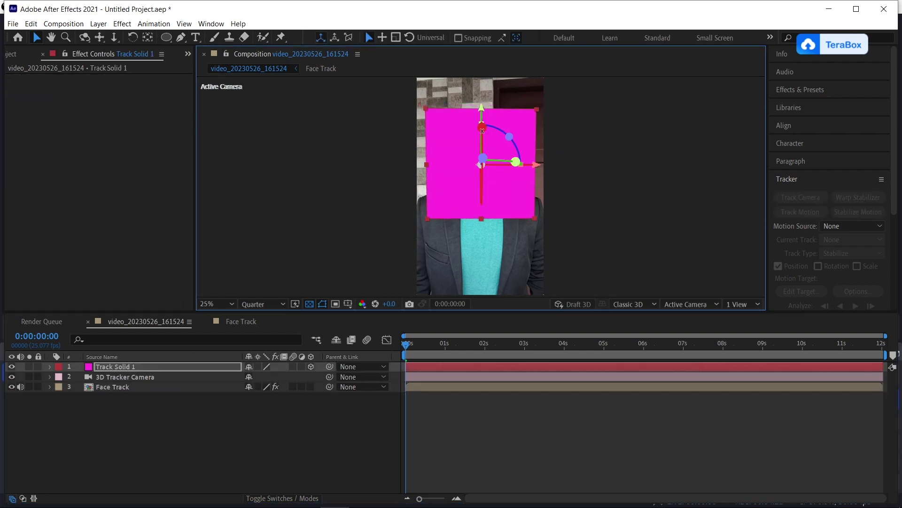
left_click(626, 146)
key("space")
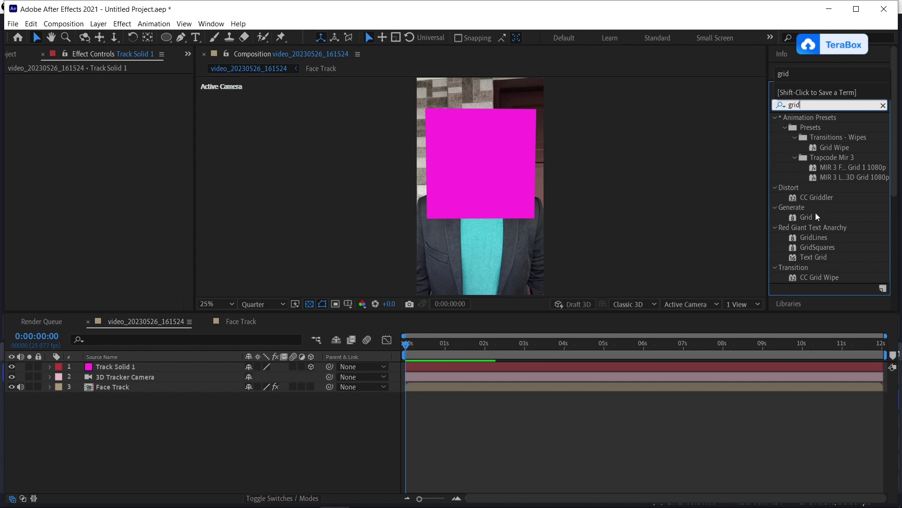
Step: Apply the Grid effect to Track Solid 1 so white grid lines follow the face
left_click_drag(816, 215, 499, 181)
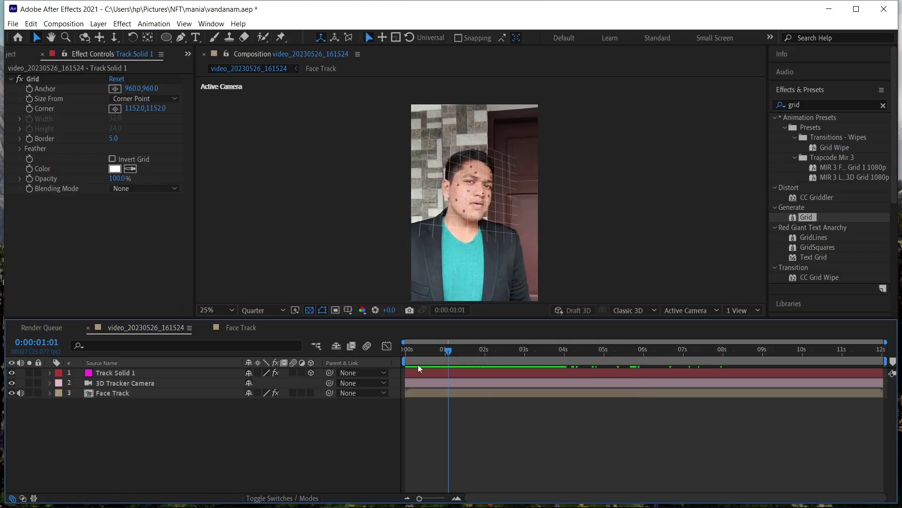
Step: Add a new black solid layer, Black Solid 4, at the top of the timeline
right_click(137, 452)
mouse_move(238, 334)
left_click(329, 362)
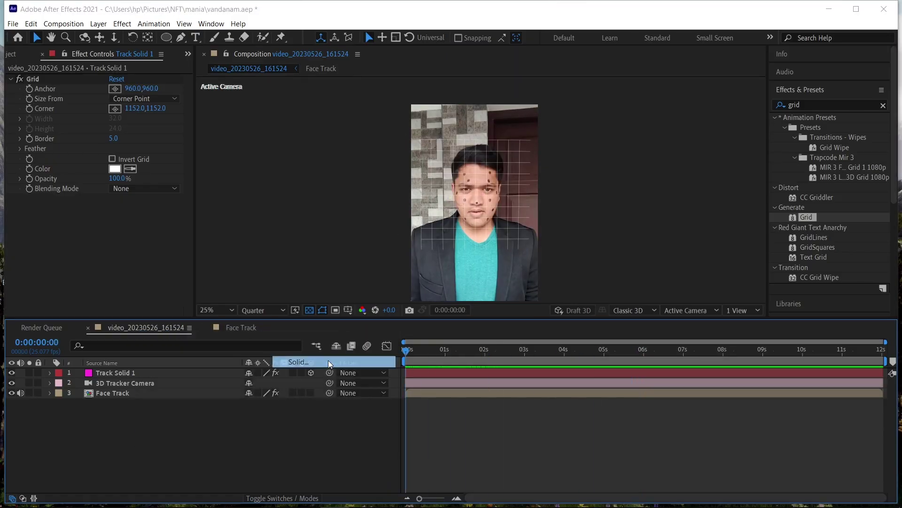
left_click(258, 379)
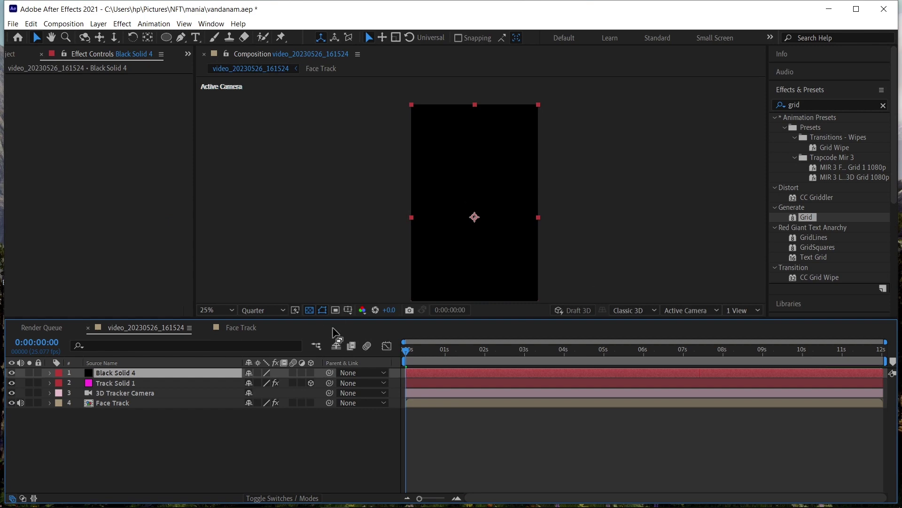
Step: Apply the Video Copilot Element effect to Black Solid 4
left_click(122, 23)
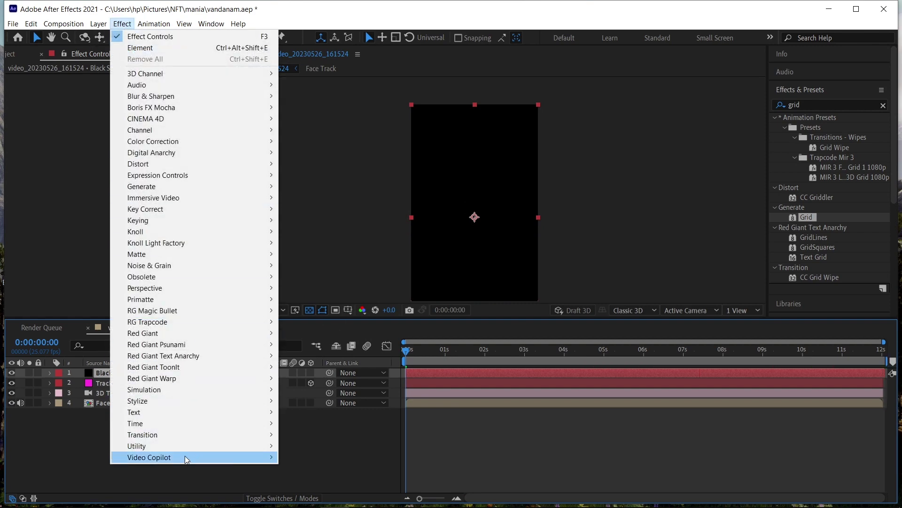
mouse_move(254, 458)
left_click(329, 456)
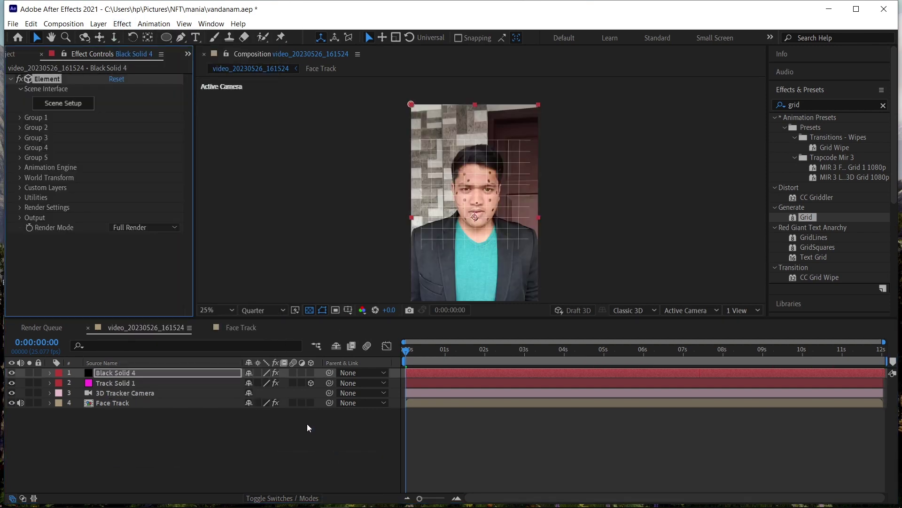
Step: In Element Scene Setup, import Helmet2.obj with default preferences and orbit to view its side
left_click(63, 103)
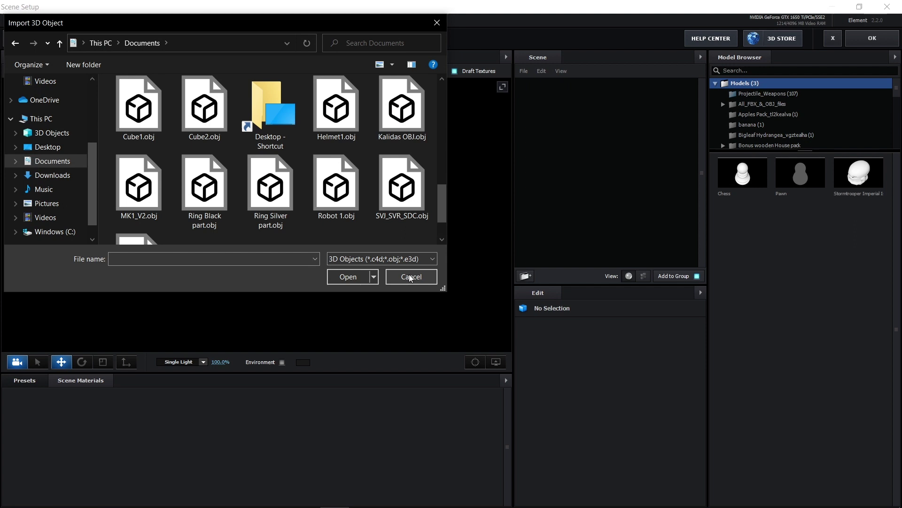
left_click(344, 280)
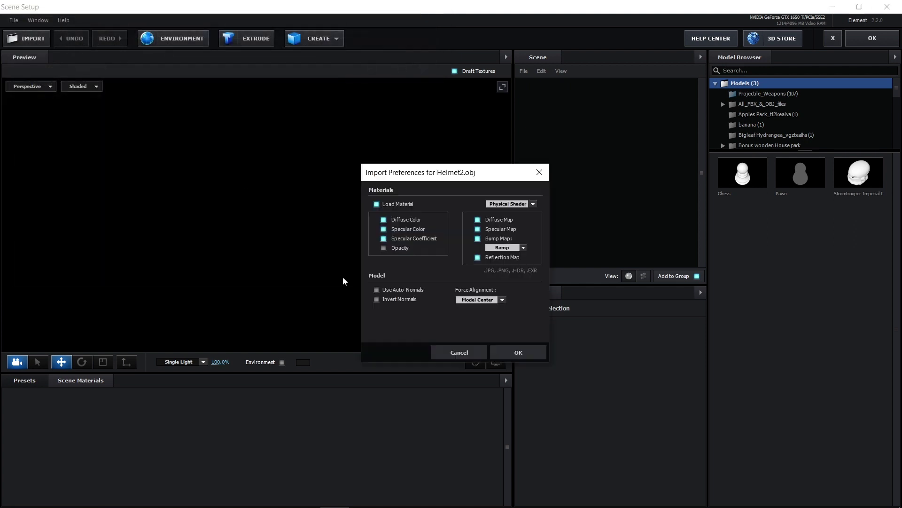
left_click(544, 355)
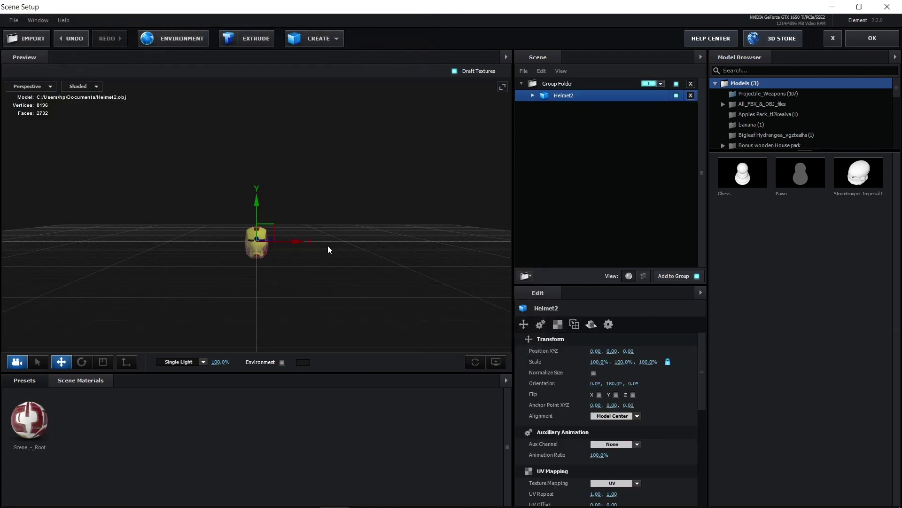
scroll(328, 249, "up", 10)
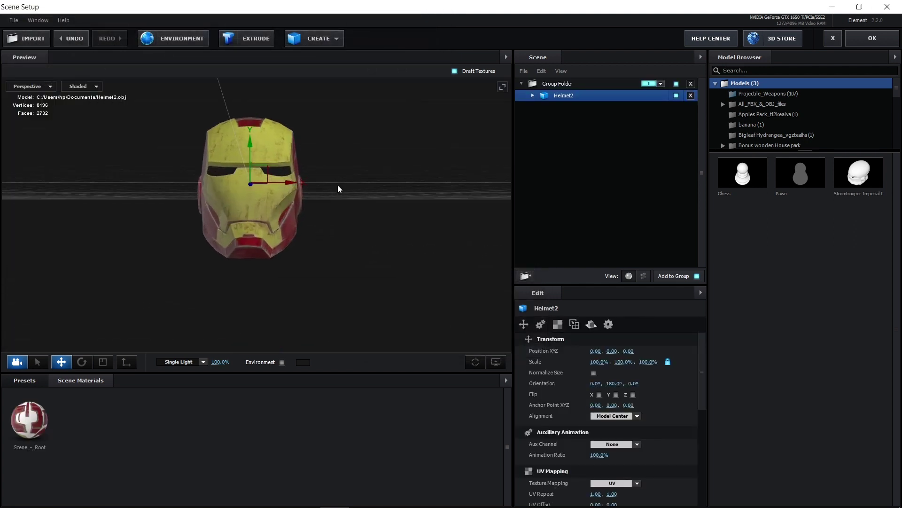
left_click_drag(378, 206, 221, 188)
Step: Leave Scene Setup and create a Group Null for Group 1 from Group Utilities
left_click(873, 38)
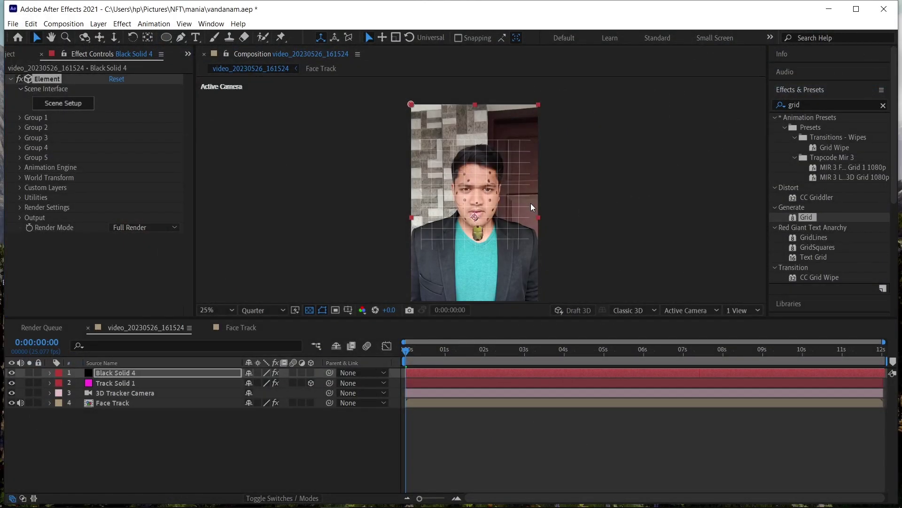
left_click(19, 118)
left_click(40, 187)
left_click(73, 202)
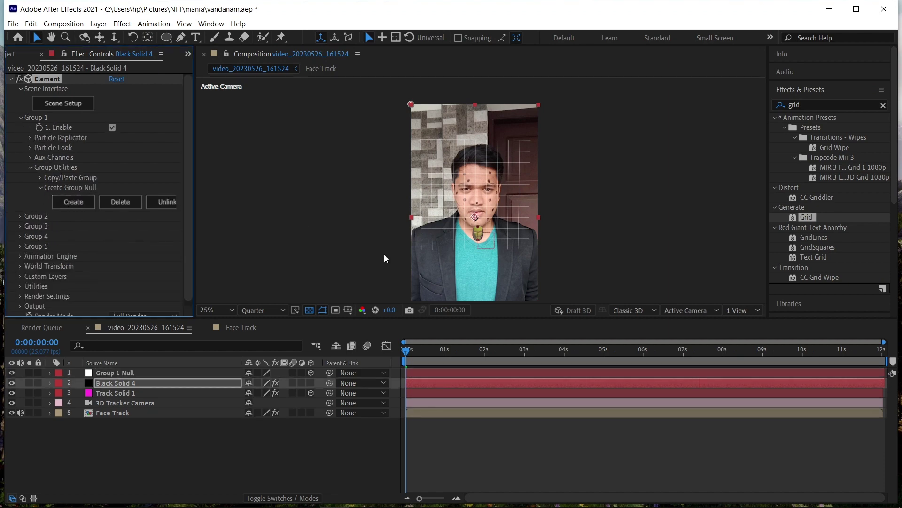
left_click(192, 374)
Step: Raise, rotate and scale the Group 1 Null to 474% so the helmet covers the face
left_click_drag(481, 180, 481, 136)
key("s")
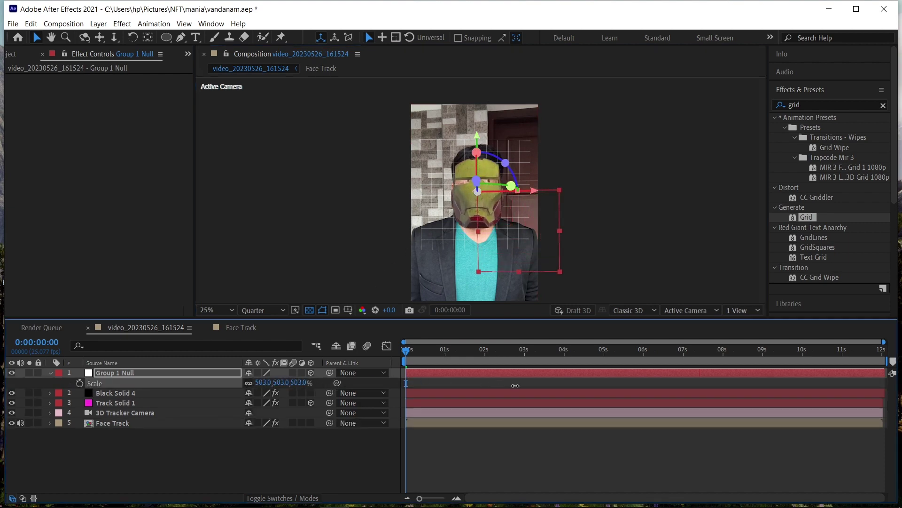
left_click_drag(515, 386, 574, 386)
left_click_drag(474, 184, 478, 188)
left_click_drag(477, 136, 482, 118)
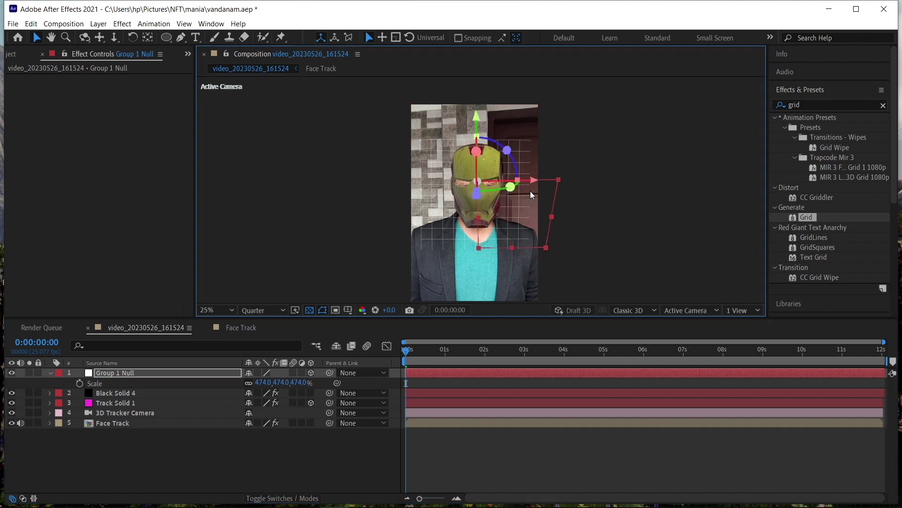
Step: Move the Group 1 Null in depth and height and scale it to 1860% so the helmet encases the head
key("space")
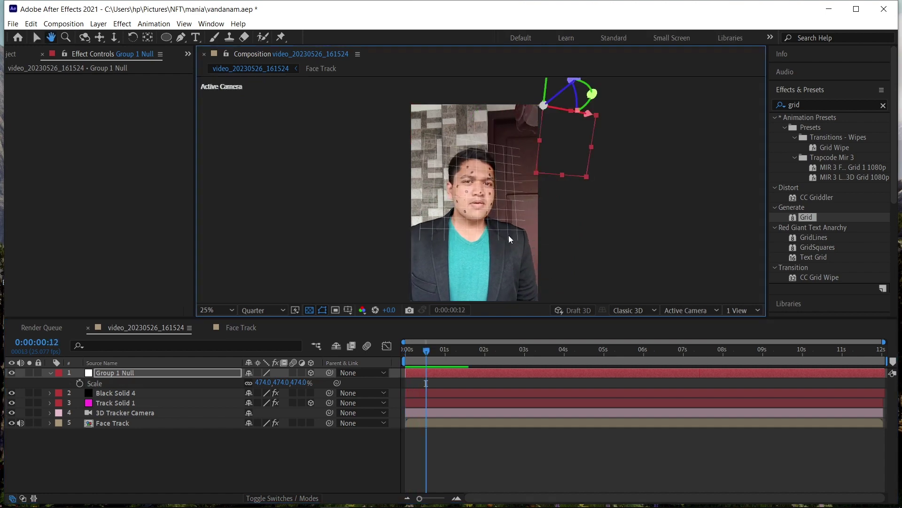
left_click_drag(560, 92, 371, 209)
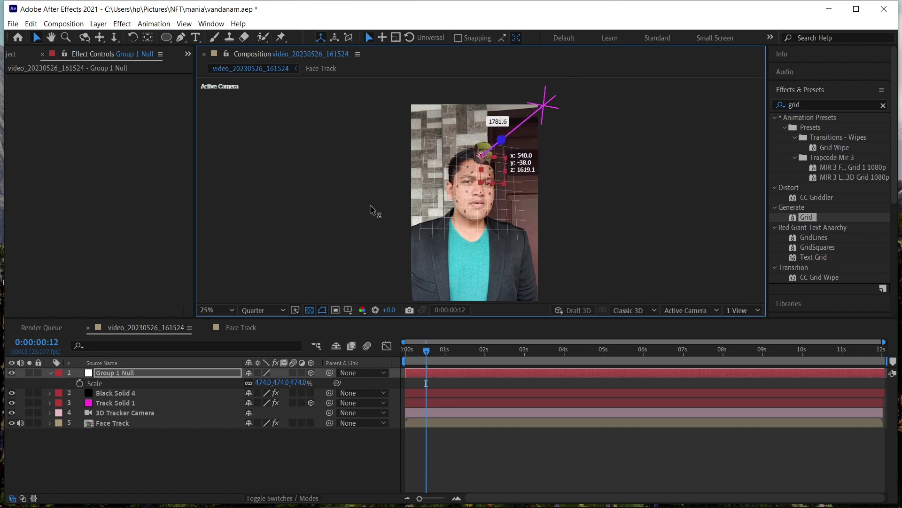
left_click_drag(319, 233, 308, 237)
left_click_drag(476, 141, 478, 164)
left_click_drag(267, 382, 271, 381)
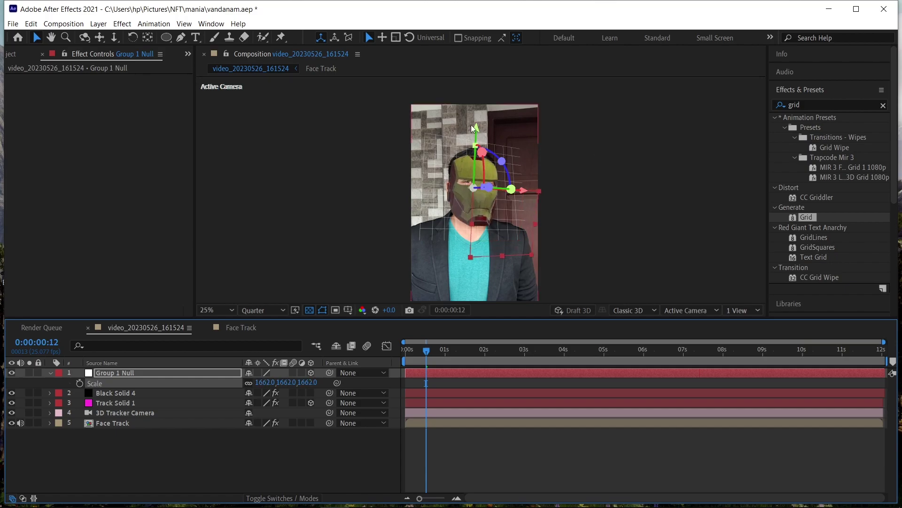
key("space")
left_click(11, 404)
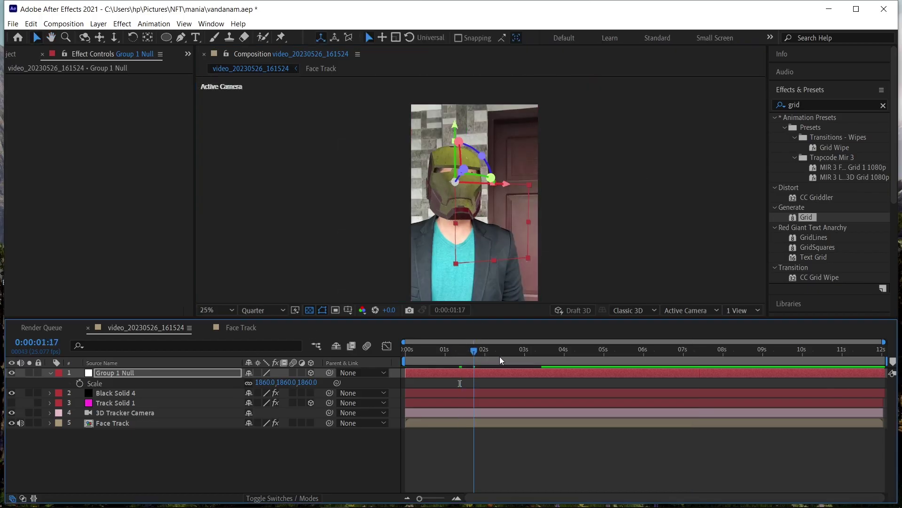
Step: Scrub and play through the clip to check the glowing helmet's face tracking
left_click_drag(500, 356, 702, 356)
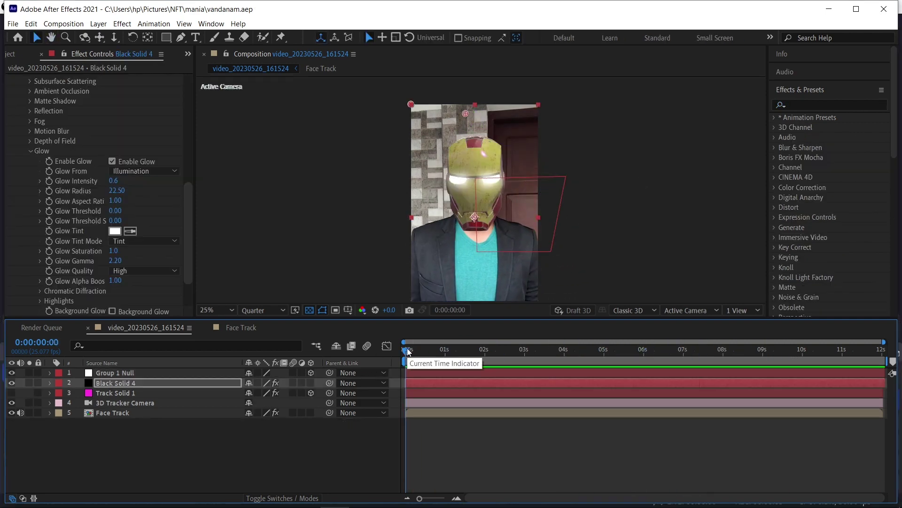
key("space")
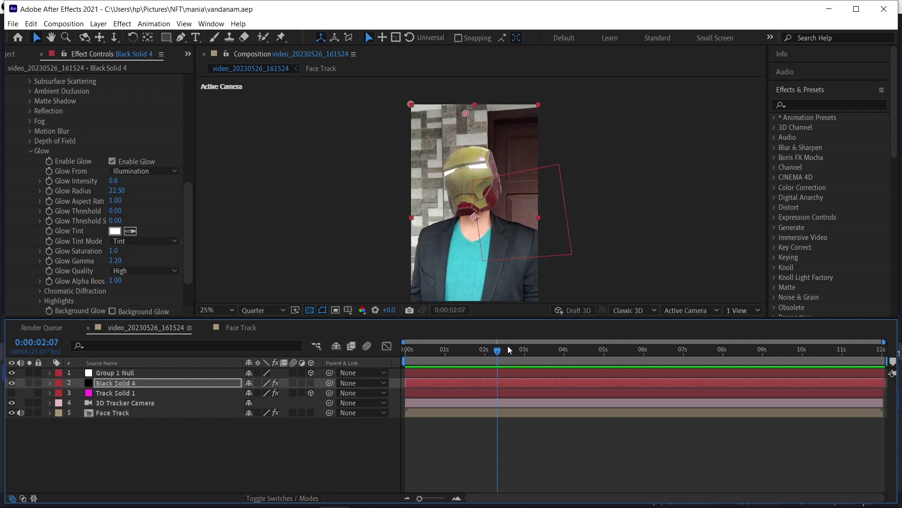
left_click_drag(510, 350, 803, 353)
Step: Add a new Adjustment Layer 1 at the top of the timeline
right_click(132, 437)
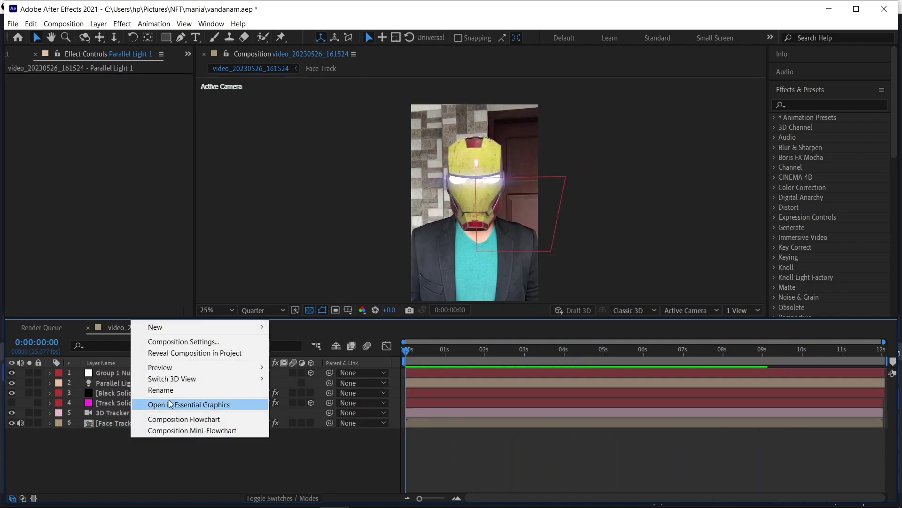
mouse_move(160, 327)
left_click(310, 409)
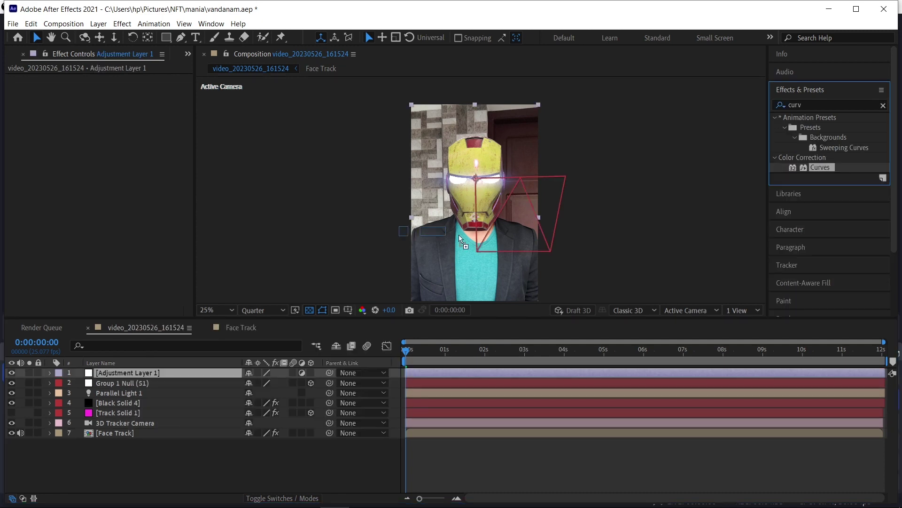
Step: Apply Curves to the adjustment layer and bend the RGB curve into a gentle S-shape
left_click_drag(820, 167, 183, 374)
left_click_drag(104, 201, 81, 227)
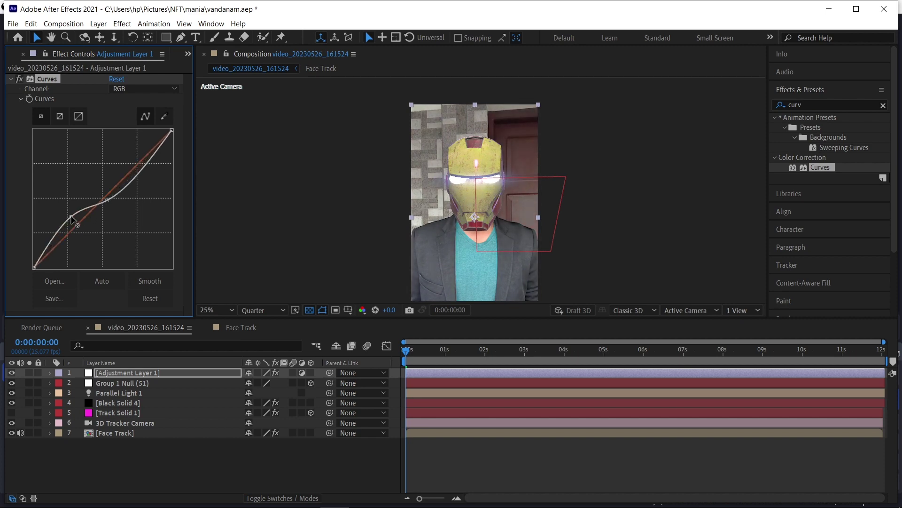
left_click_drag(105, 201, 104, 205)
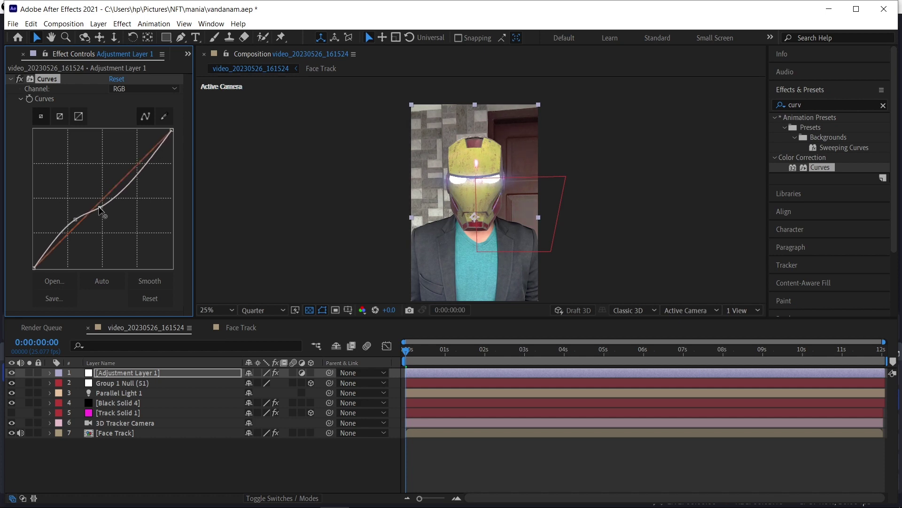
key("space")
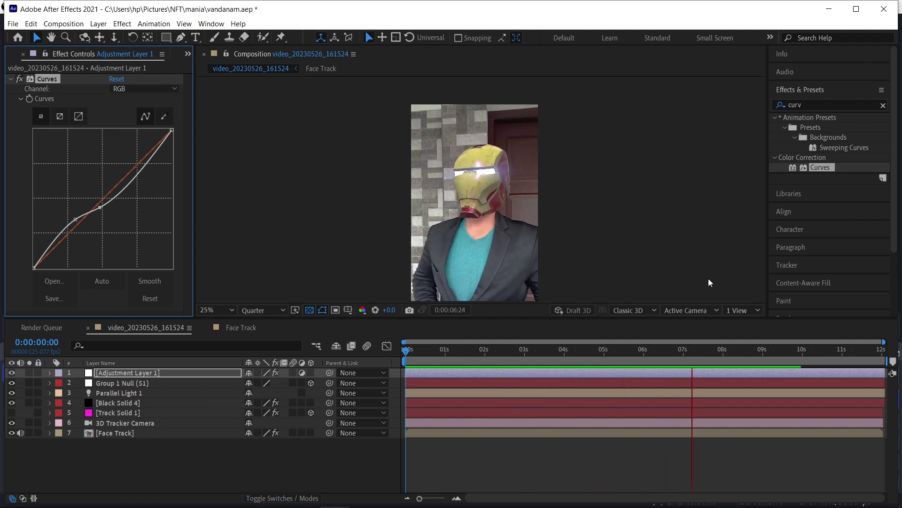
key("period")
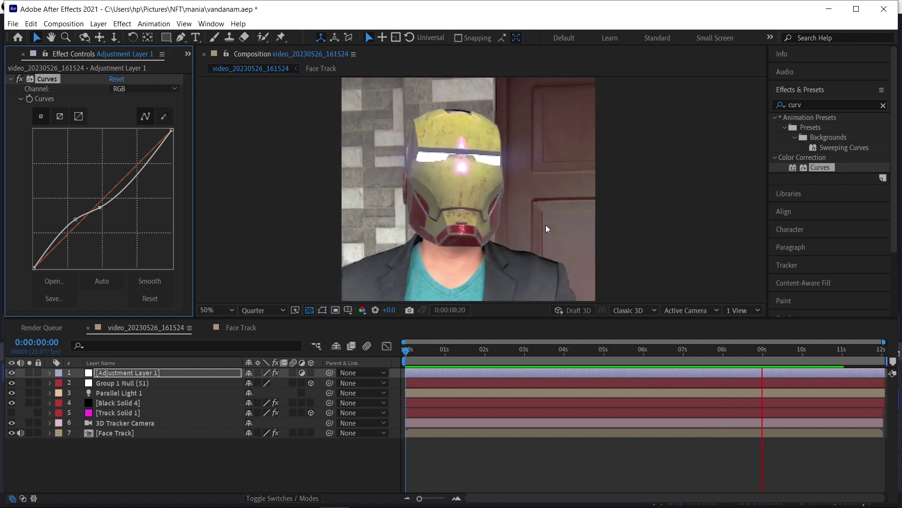